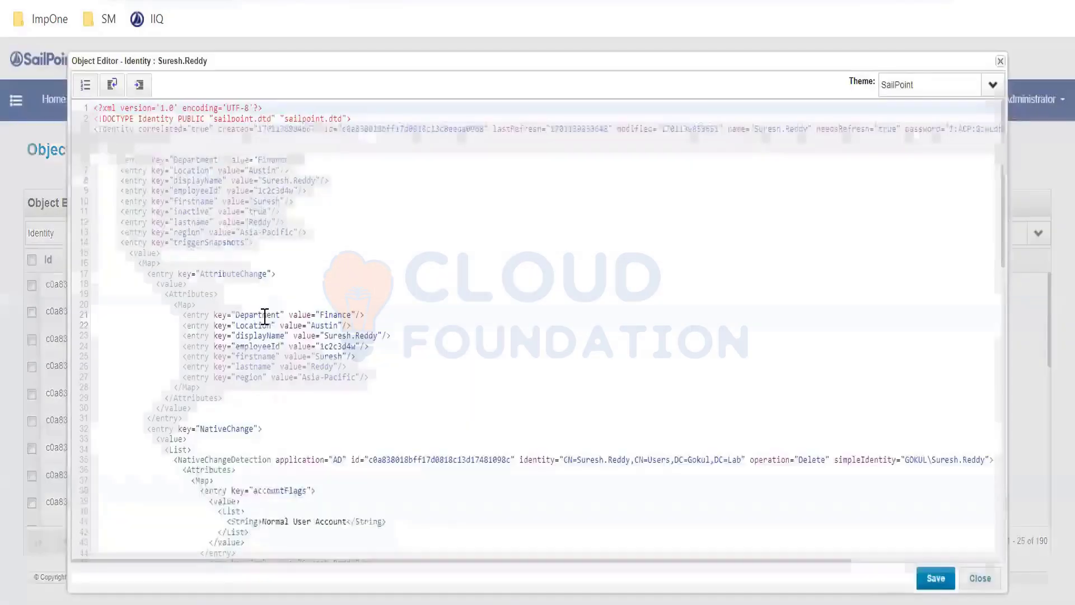
Examine the triggerSnapshots entry with its AttributeChange and NativeChange sections in the identity's XML, and close the object without saving.
left_click(126, 242)
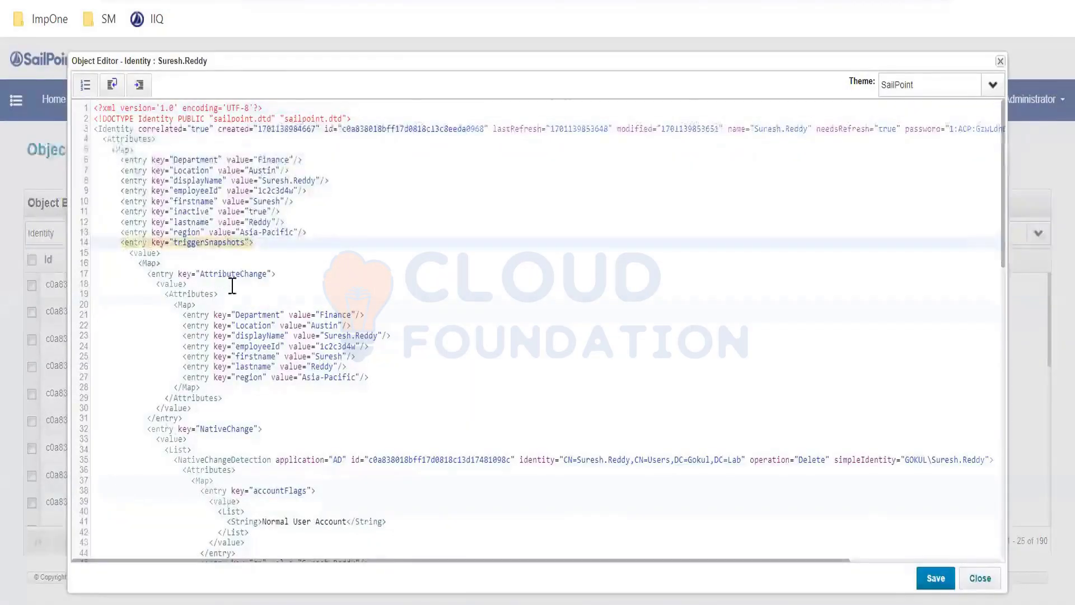
scroll(187, 266, "down", 3)
scroll(200, 214, "up", 3)
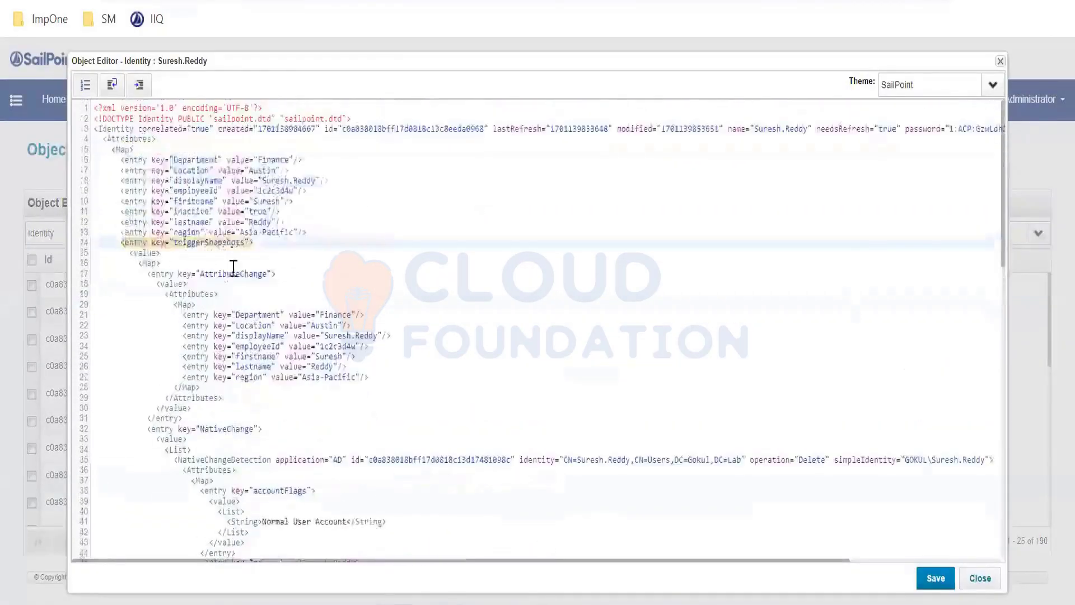
scroll(255, 329, "down", 12)
scroll(256, 328, "down", 5)
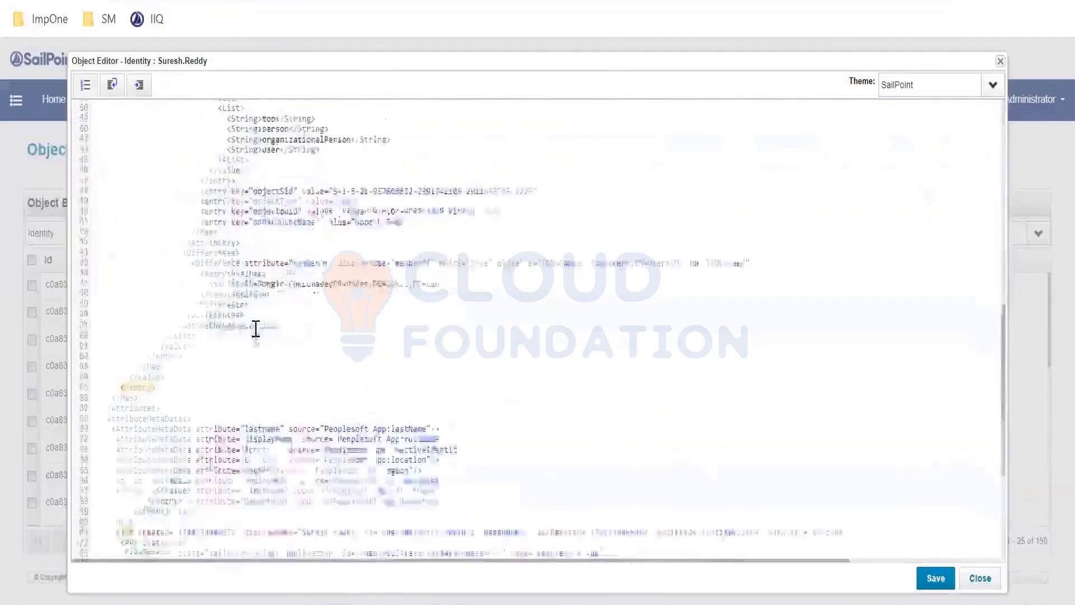
left_click(144, 271)
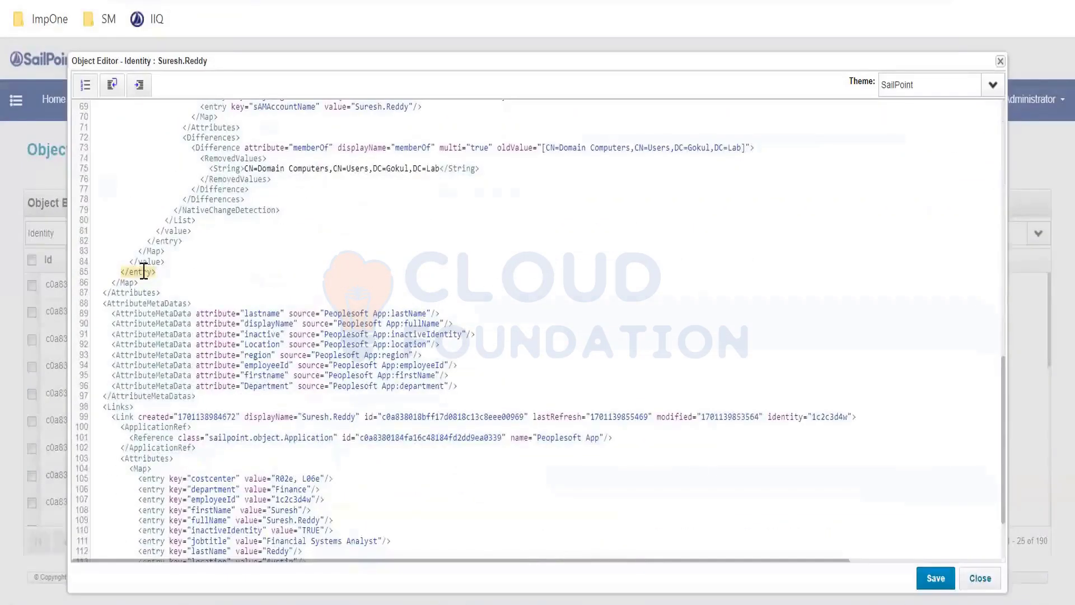
scroll(276, 269, "up", 6)
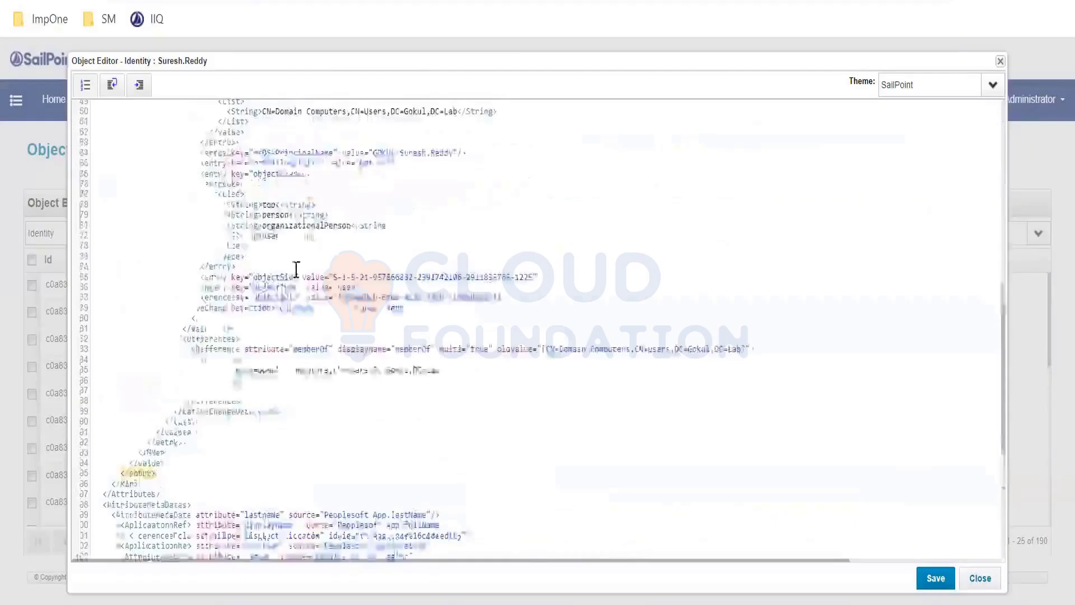
scroll(302, 274, "up", 6)
scroll(305, 274, "up", 3)
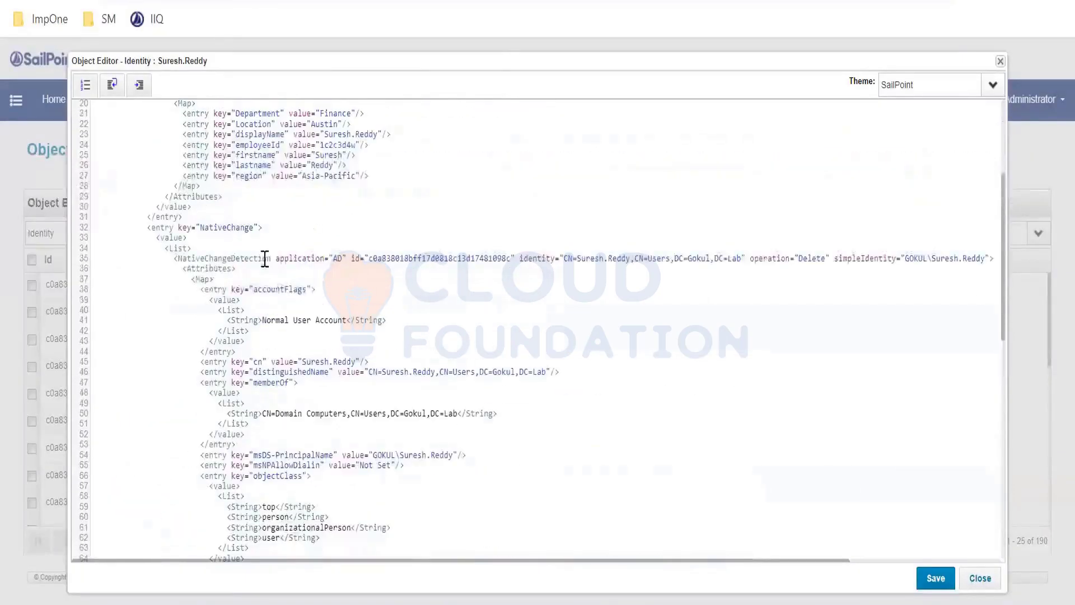
scroll(229, 252, "up", 3)
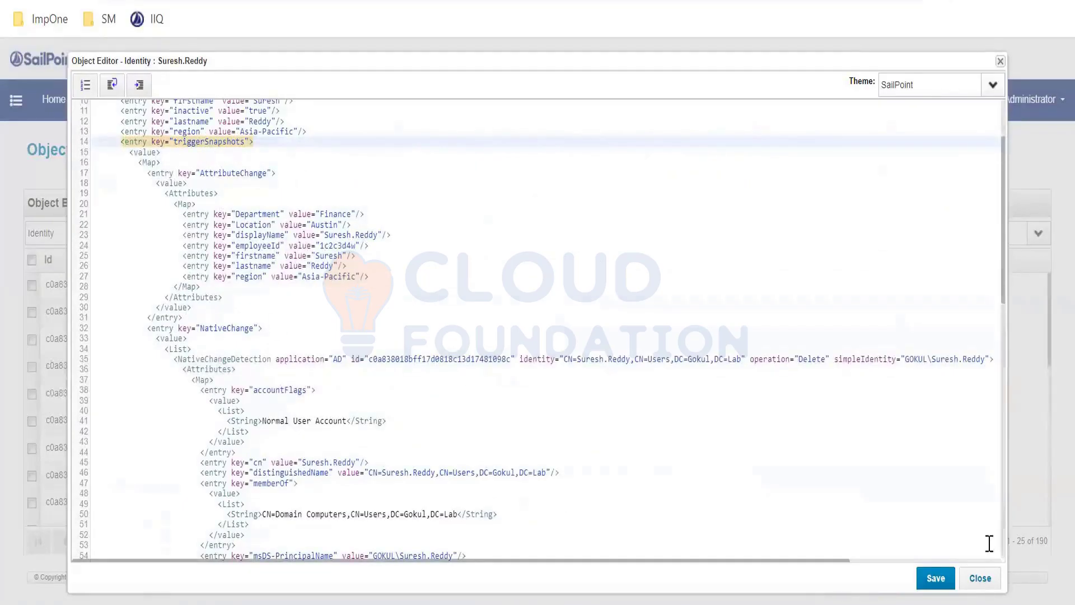
left_click(979, 578)
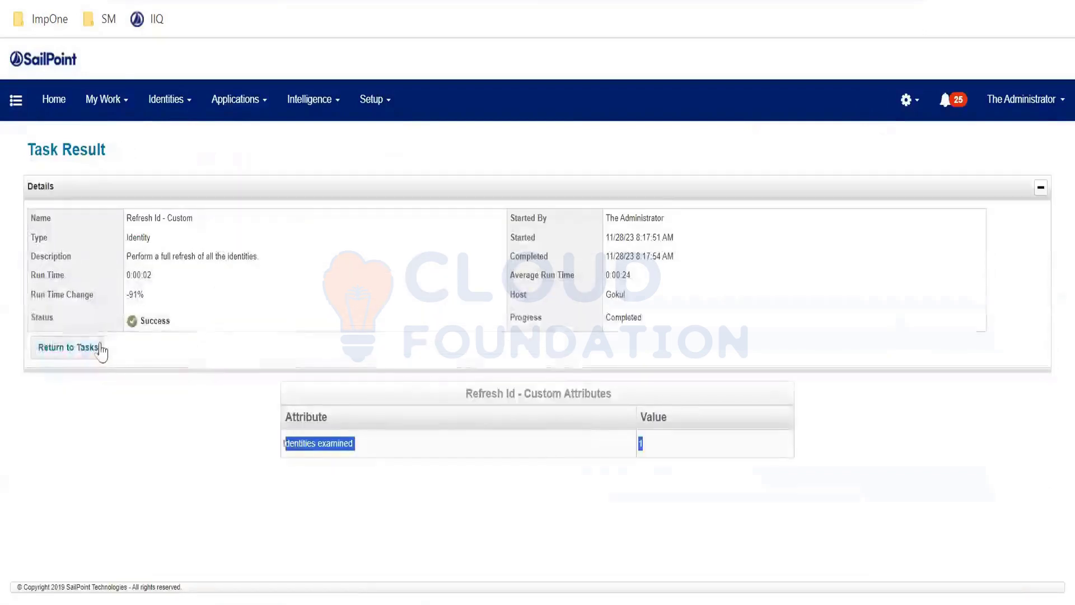
Return to the task list, filter it by "refre" and execute the Refresh Id - Custom task in the background.
left_click(100, 350)
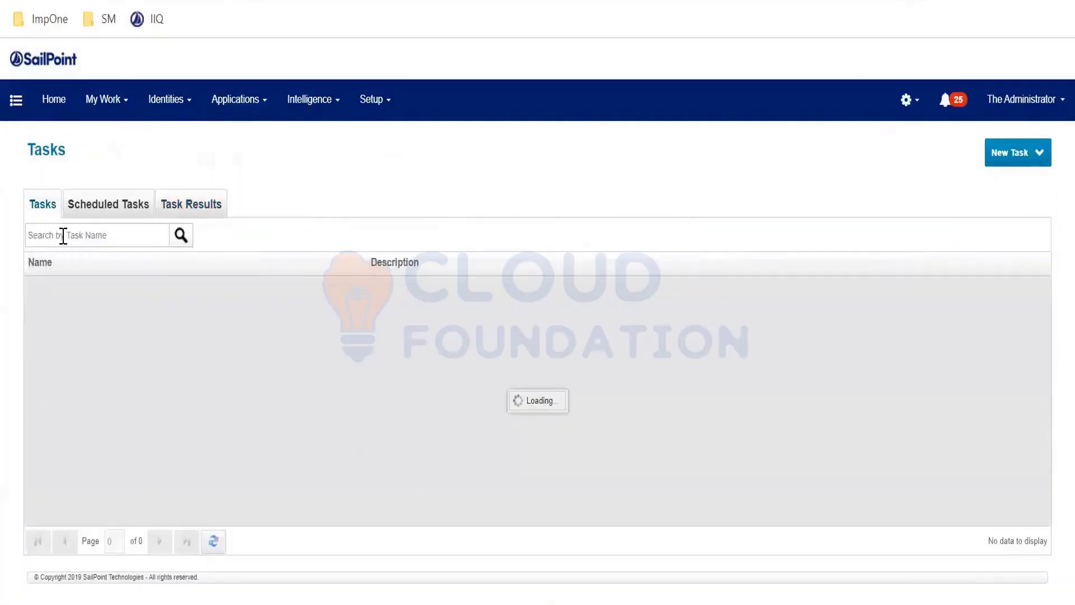
left_click(64, 236)
type("refre")
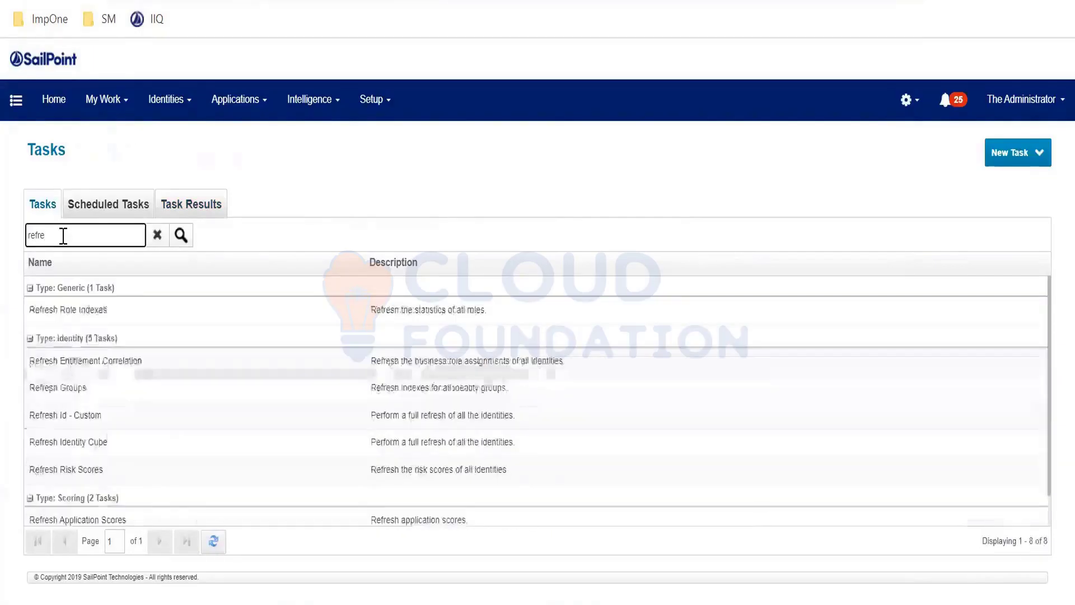
right_click(89, 415)
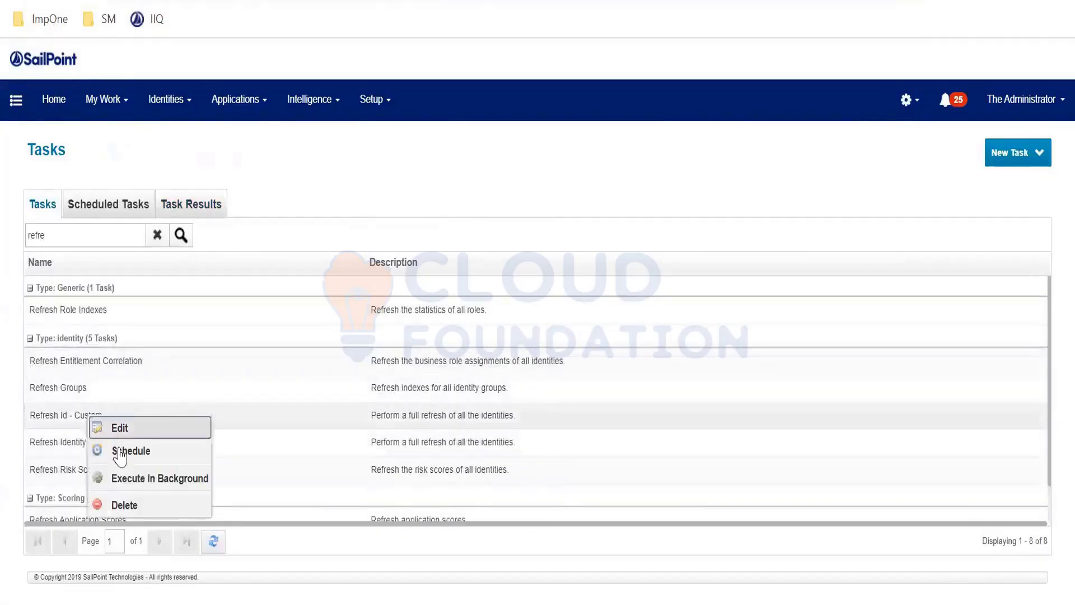
left_click(129, 477)
key("Return")
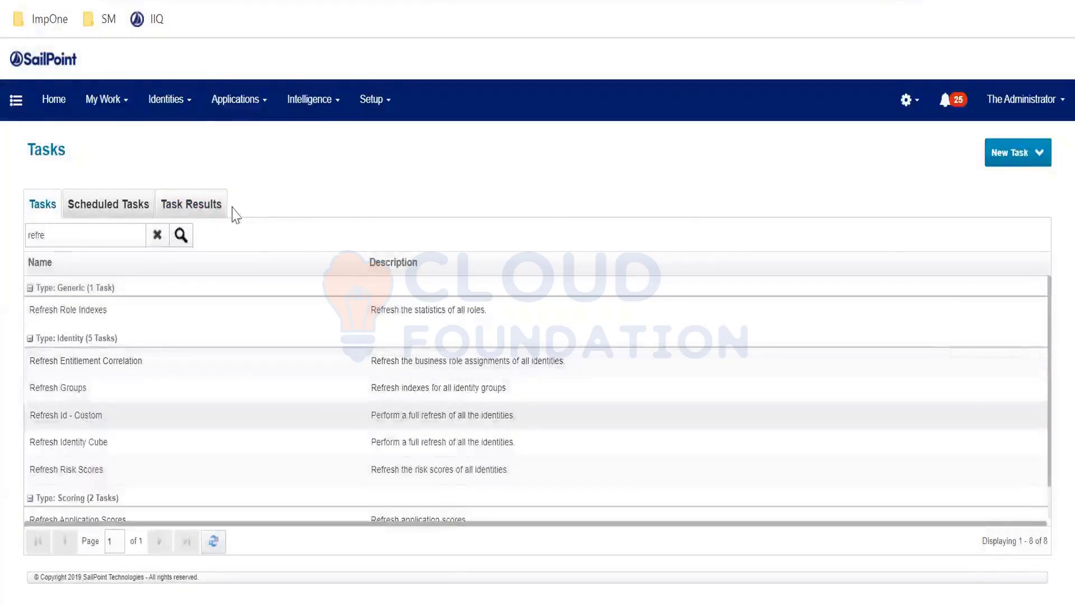
Filter the task results by "refre" and open the pending Refresh Id - Custom result.
left_click(217, 212)
left_click(140, 238)
type("refre")
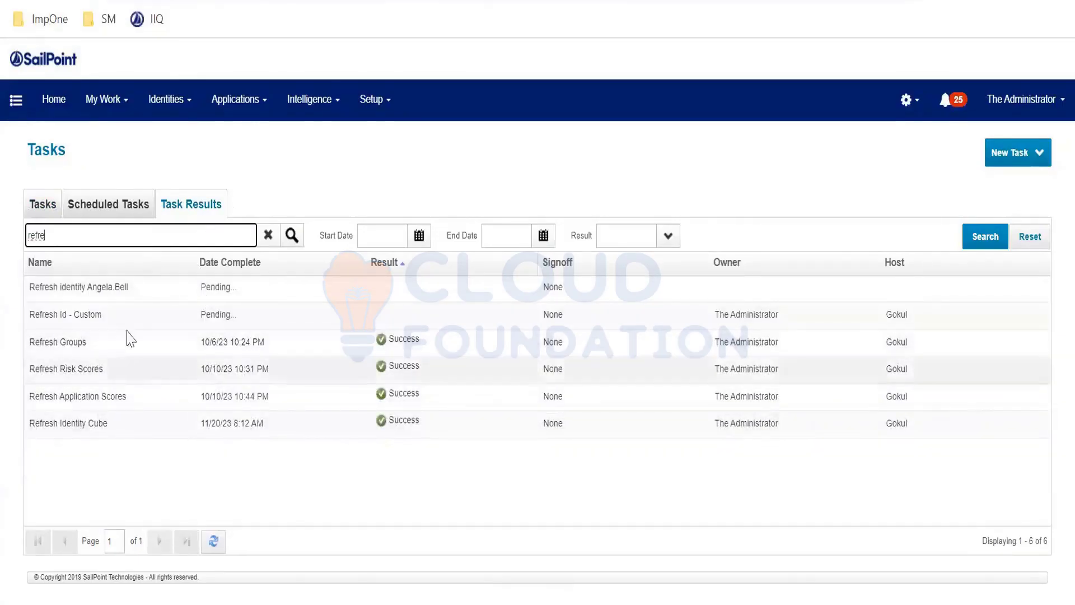
left_click(166, 320)
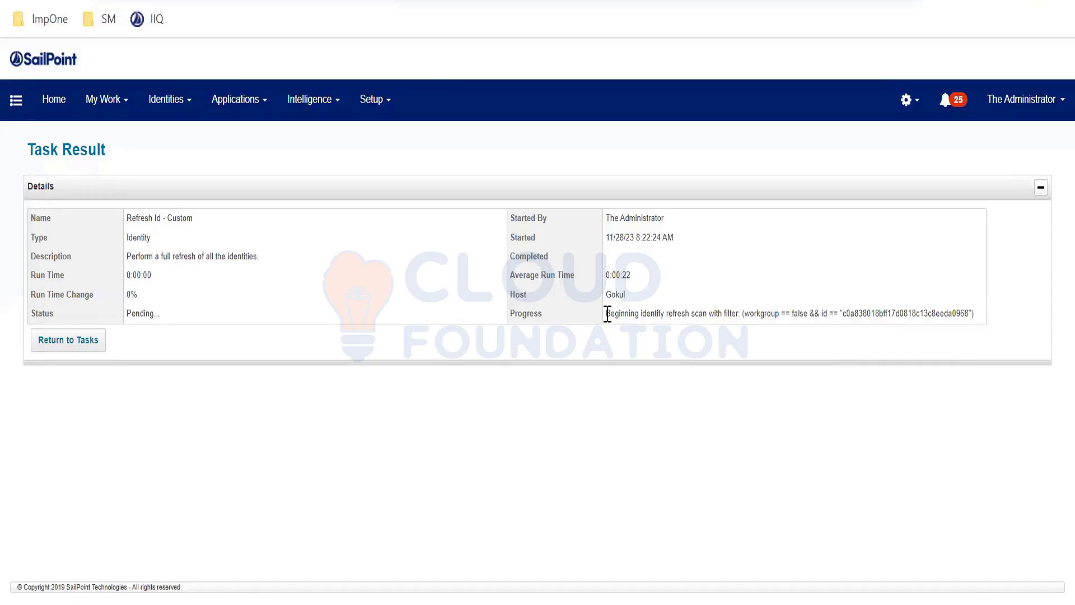
Review the Refresh Id - Custom task's progress and its count of processed events.
left_click_drag(607, 314, 907, 369)
left_click(907, 369)
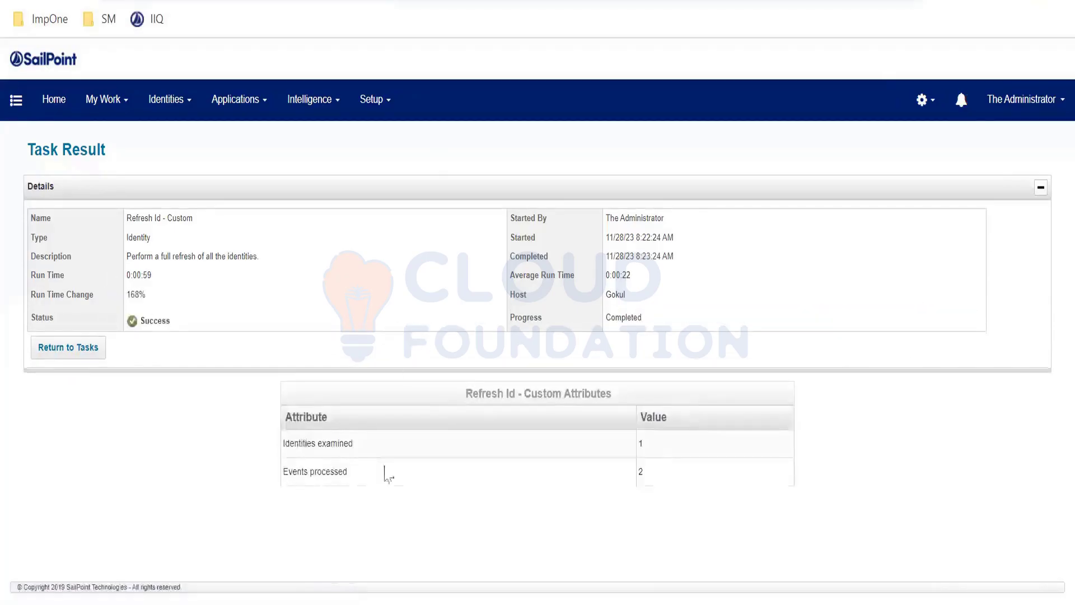
left_click_drag(660, 481, 344, 472)
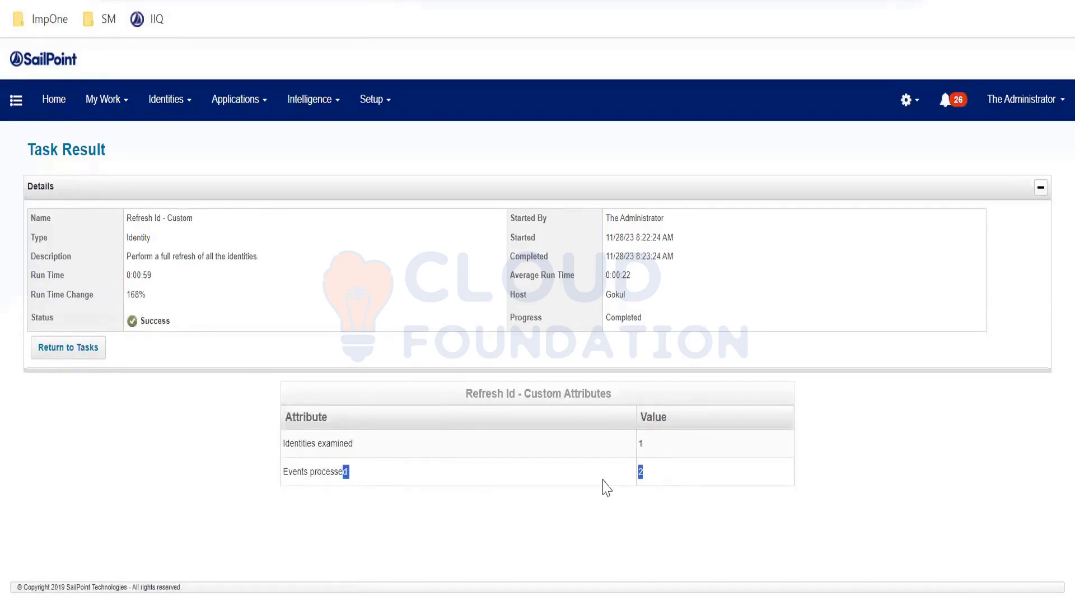
left_click(647, 476)
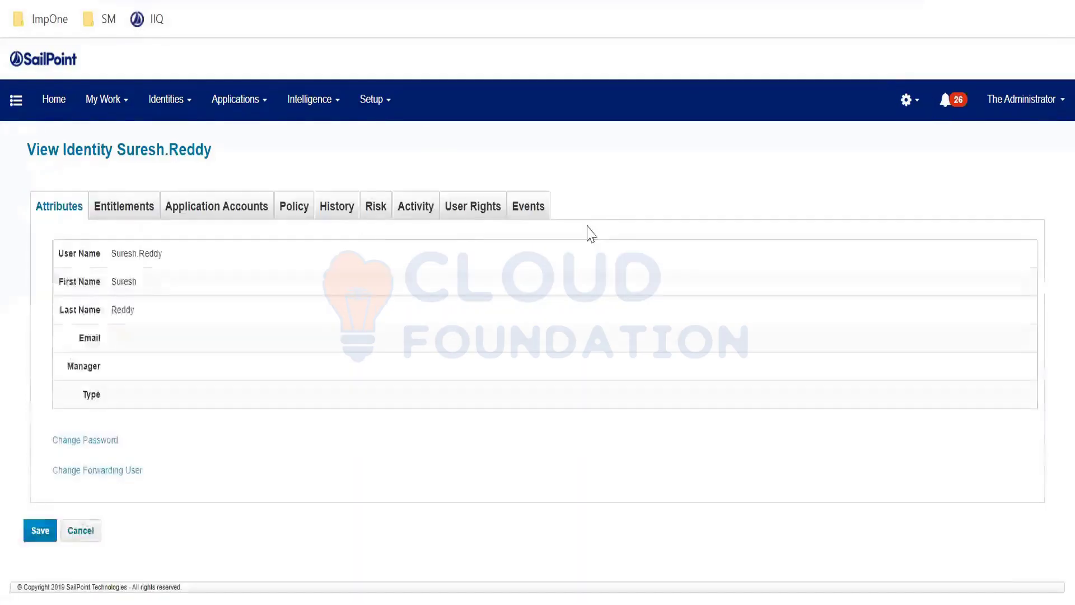
Reload the identity's events and examine the causes and summaries of the Leaver and Native Change Detection events.
left_click(526, 209)
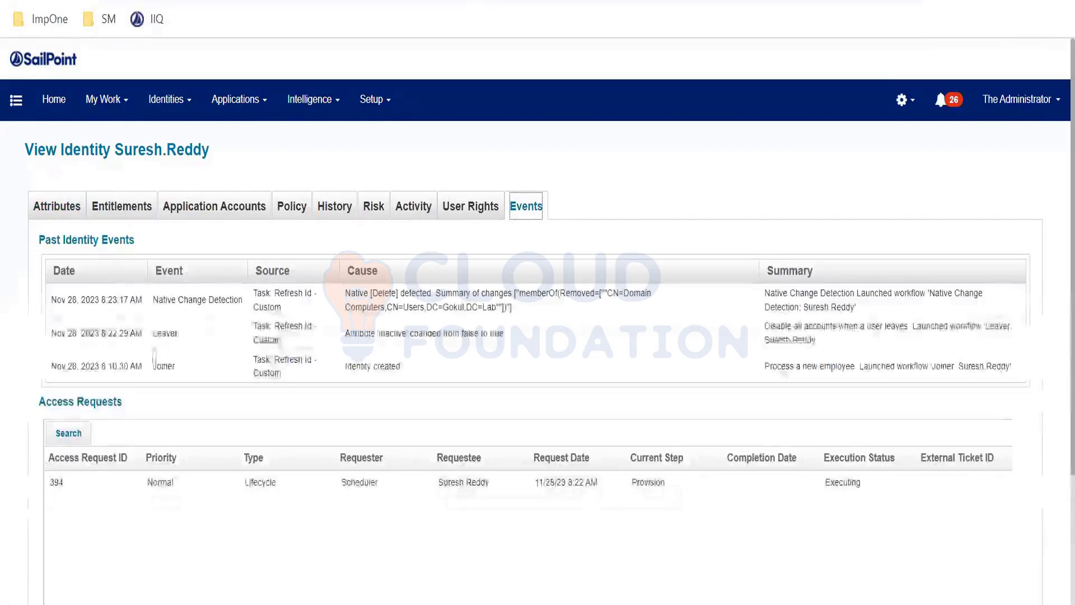
double_click(191, 342)
left_click_drag(190, 342, 504, 334)
left_click(348, 337)
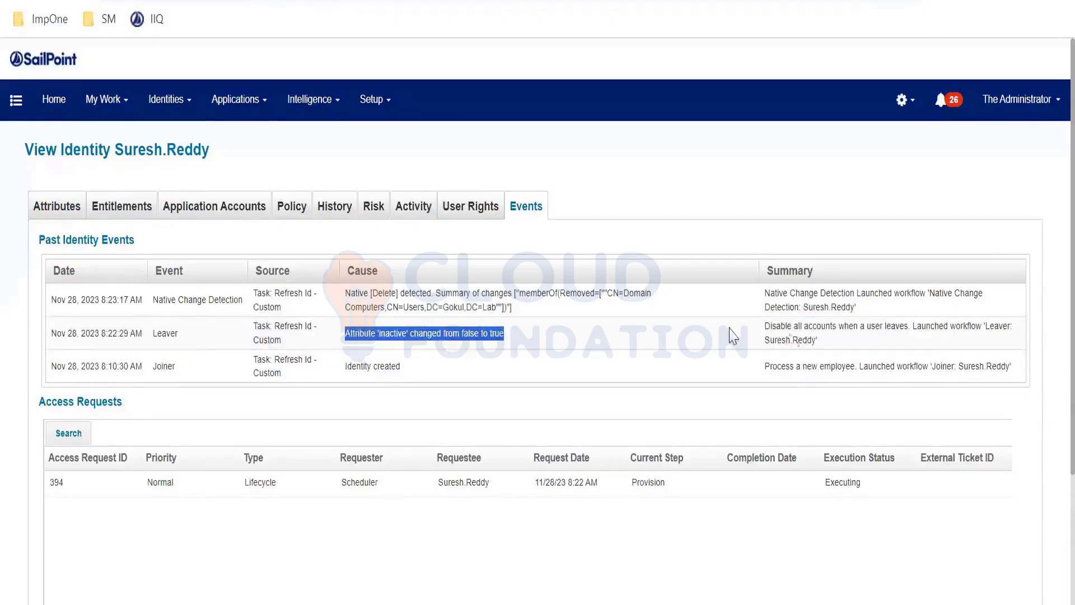
left_click_drag(829, 347, 764, 326)
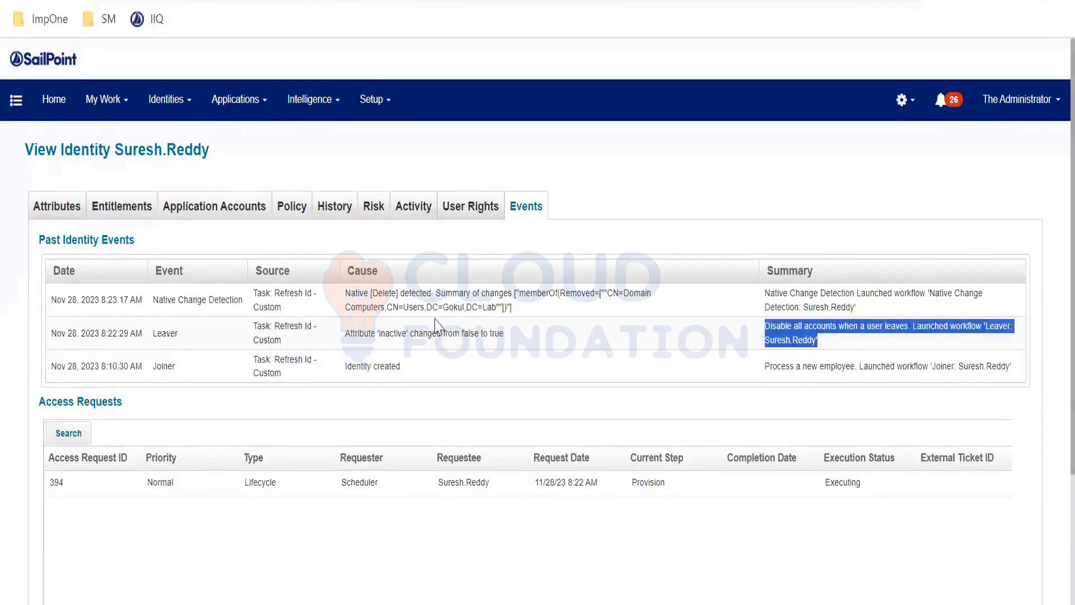
left_click_drag(521, 316, 344, 294)
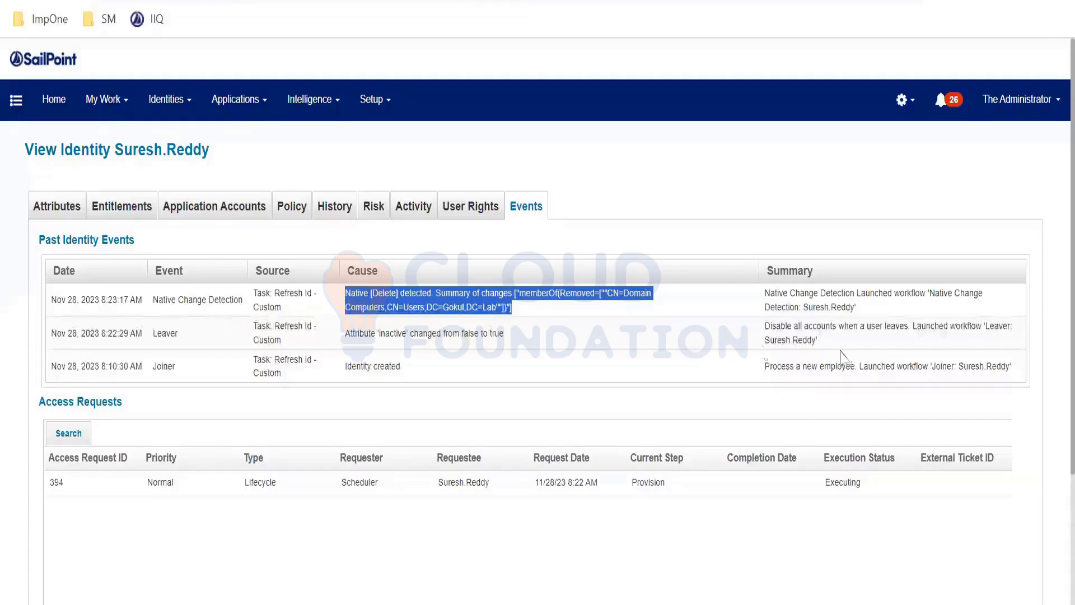
Copy the launched Leaver workflow's name from the event summary and search the task results for it.
left_click_drag(984, 327, 817, 342)
key("ctrl+c")
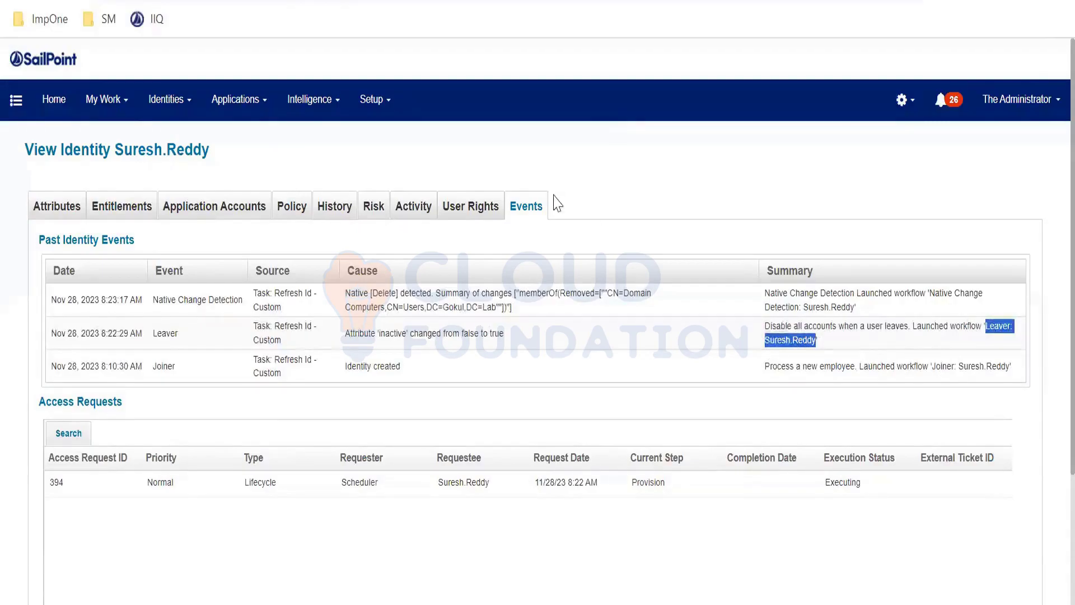
left_click(78, 348)
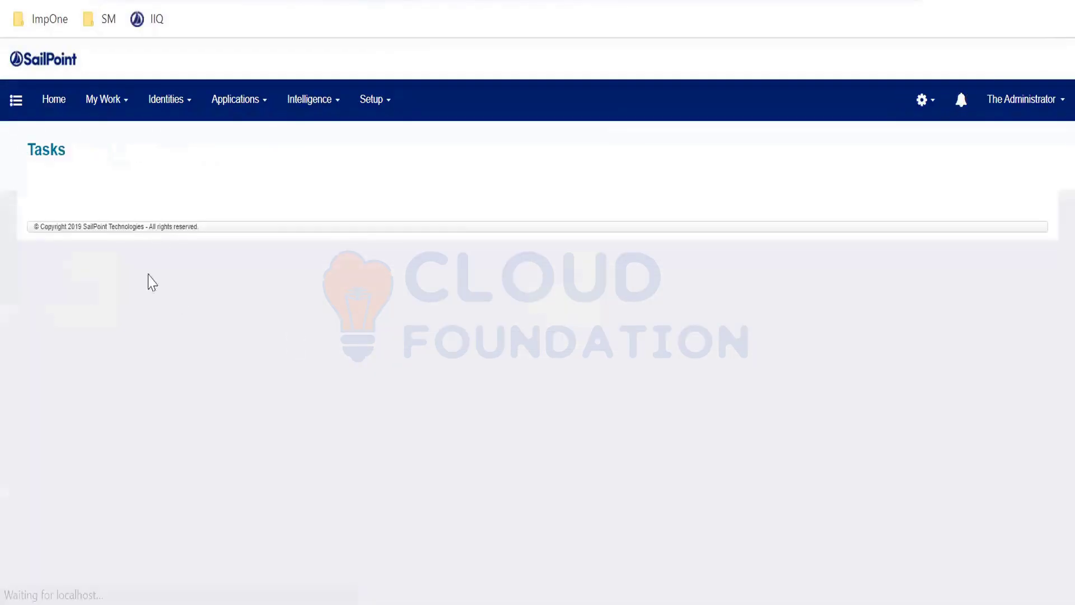
left_click(175, 212)
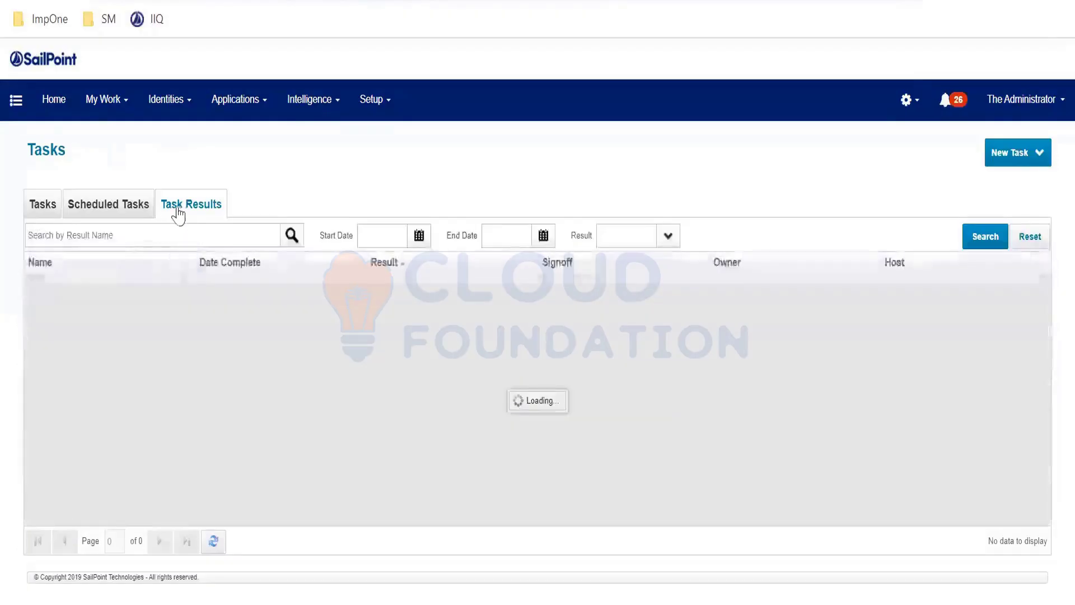
left_click(144, 230)
key("ctrl+v")
key("Return")
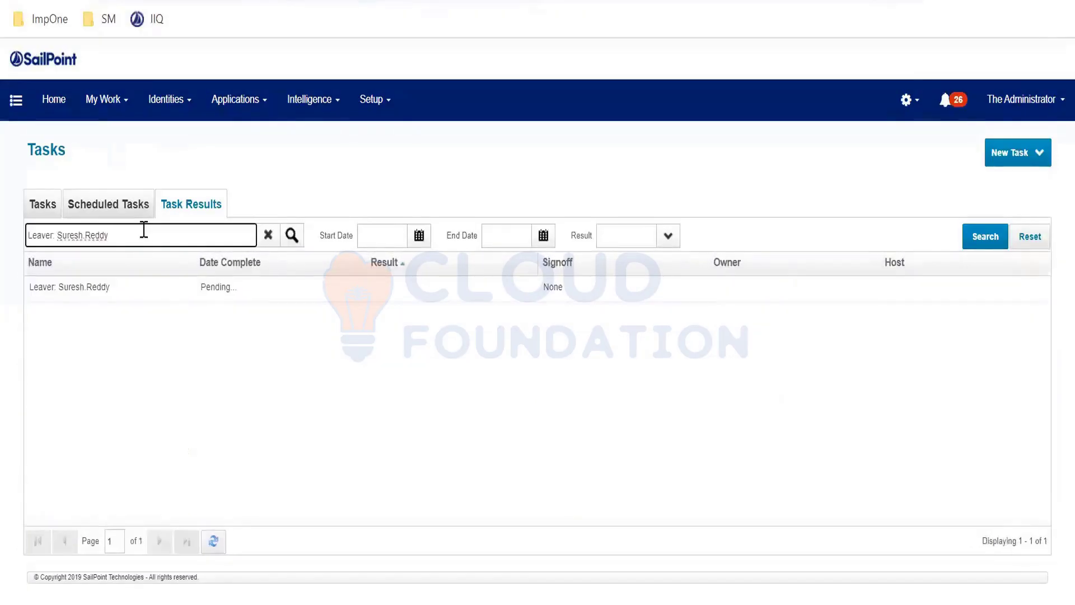
left_click(292, 236)
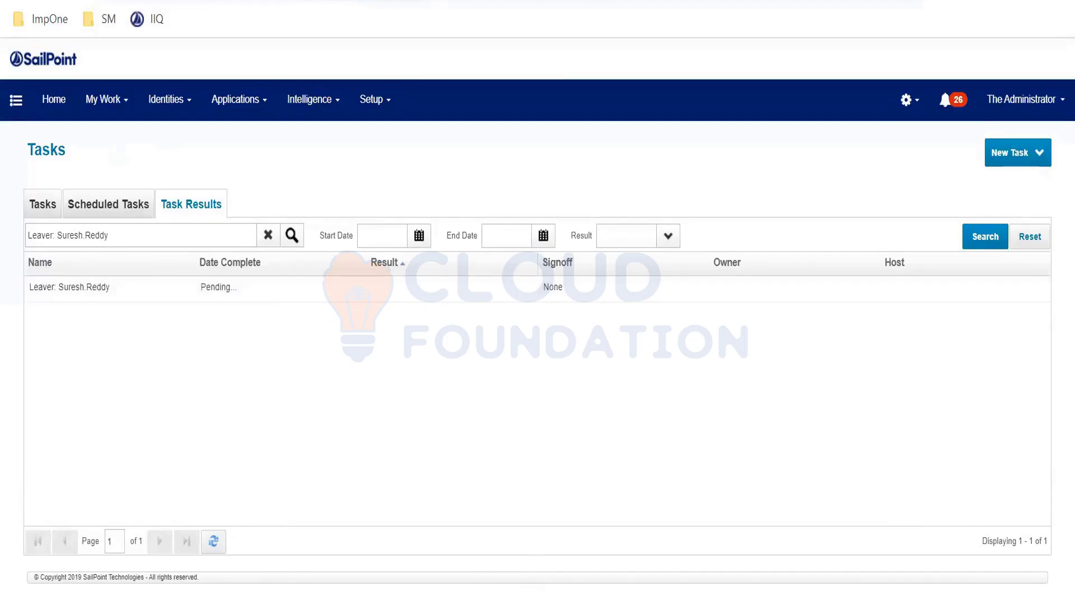
Switch to the text editor notes and review the JML Events and NCD Events lines under Lifecycle Event.
left_click(512, 603)
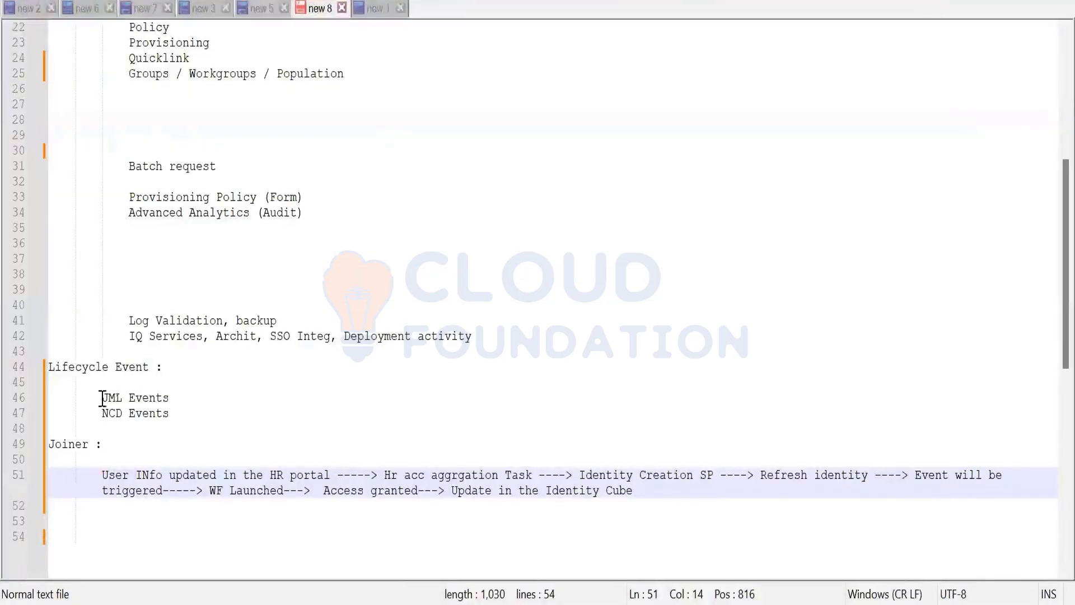
left_click_drag(102, 397, 169, 399)
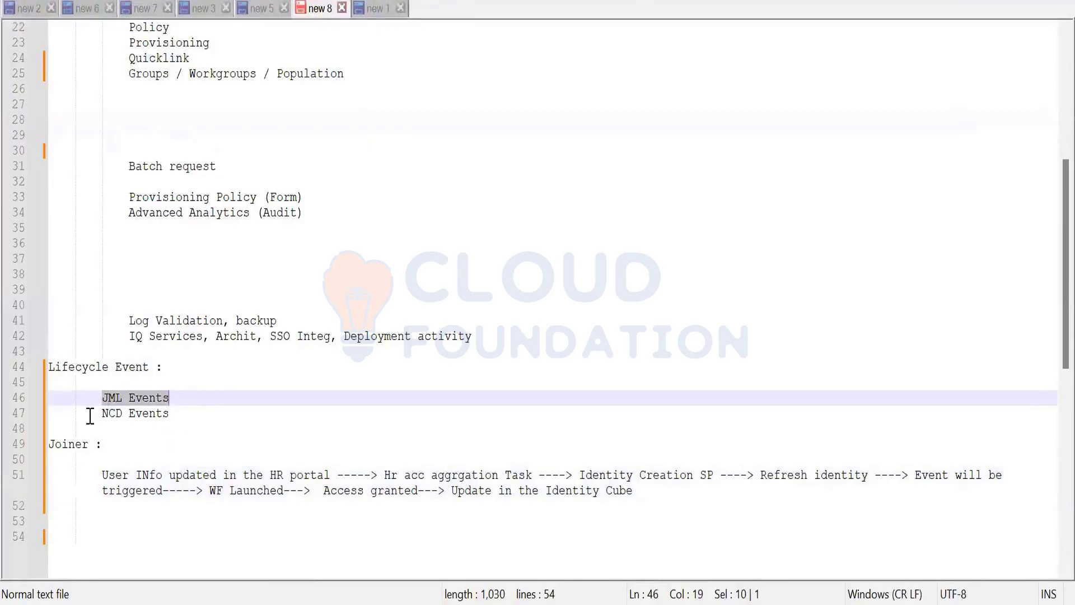
left_click_drag(101, 413, 201, 420)
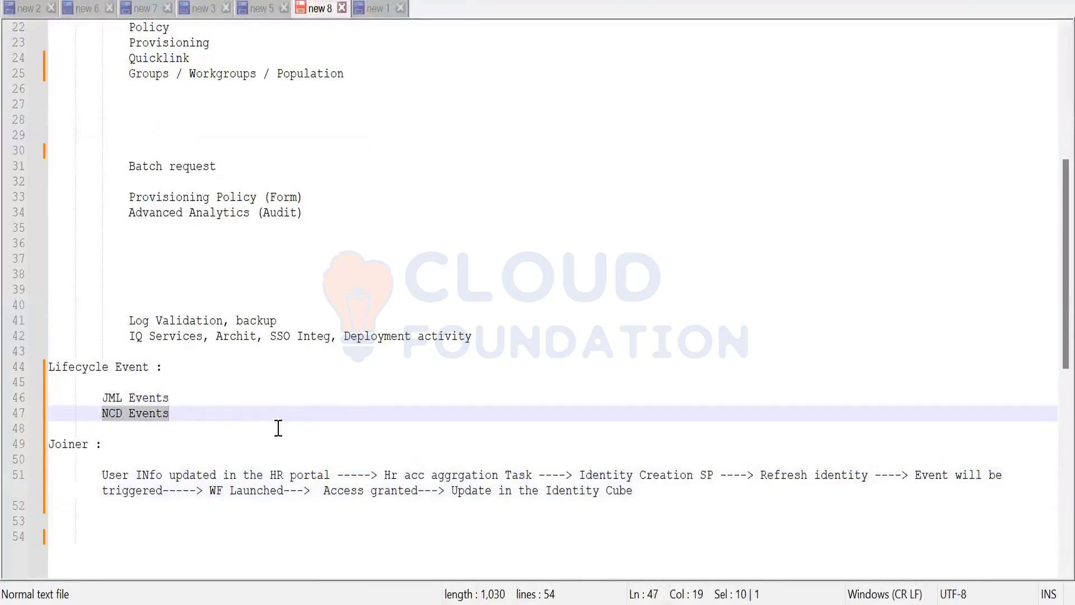
left_click(346, 414)
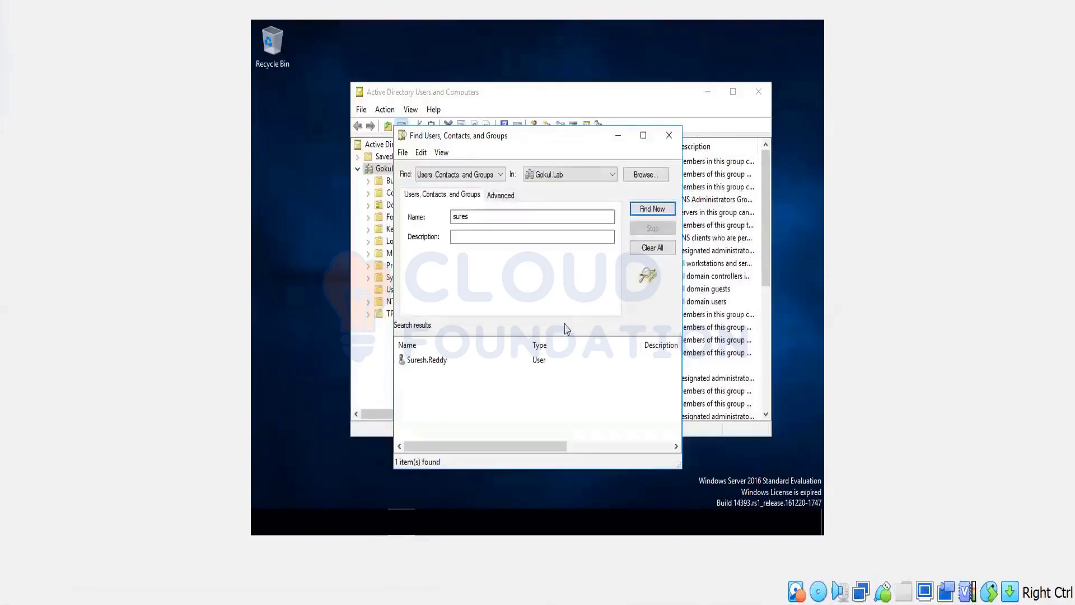
In Active Directory Users and Computers, check the found user's group memberships and account status, and rerun the user search.
right_click(447, 370)
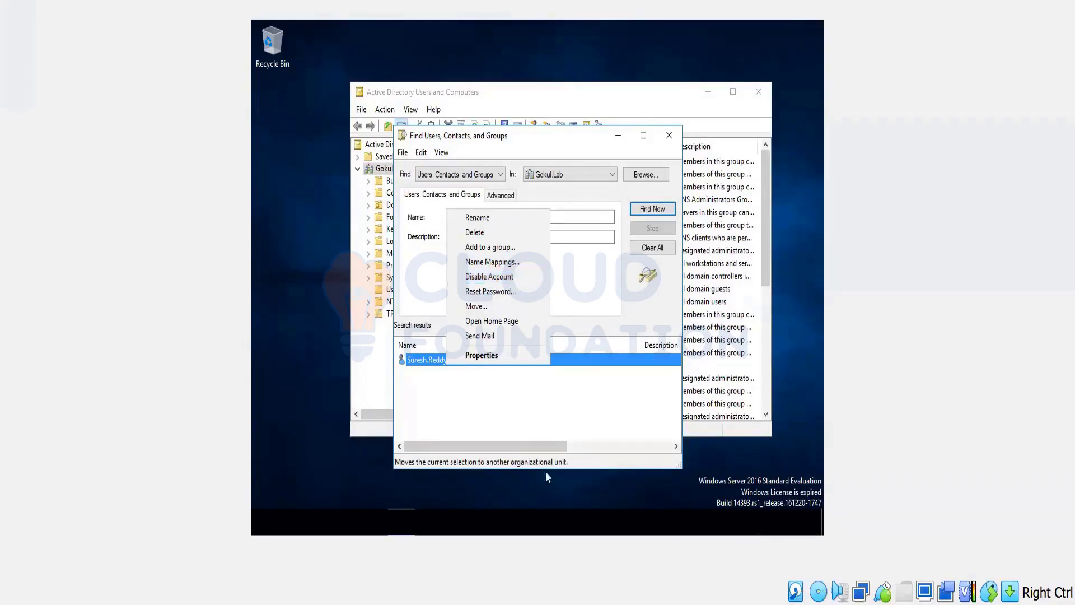
left_click(519, 425)
double_click(448, 361)
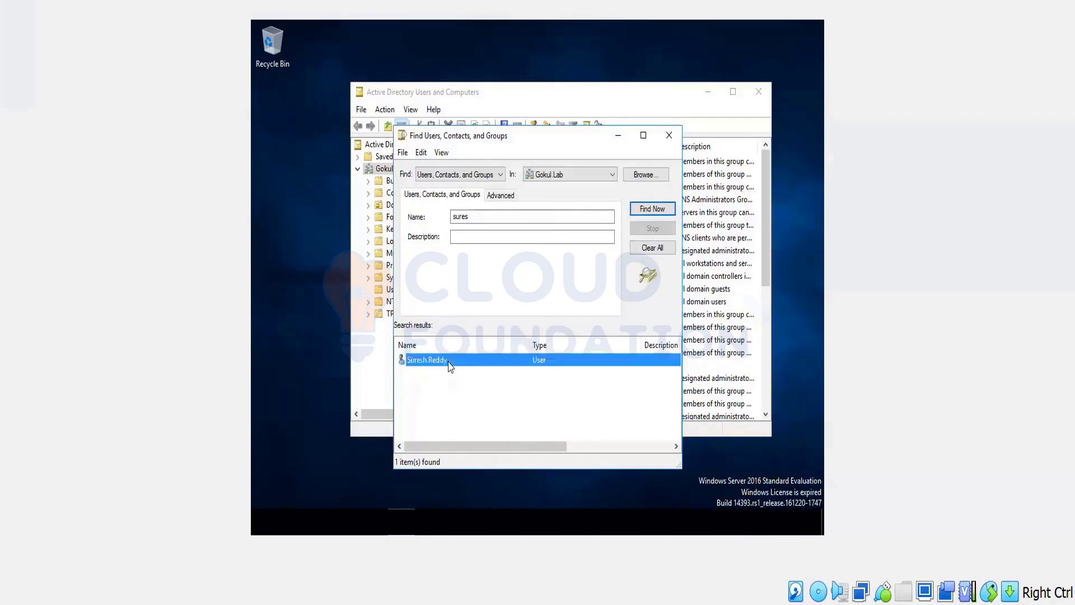
left_click(540, 161)
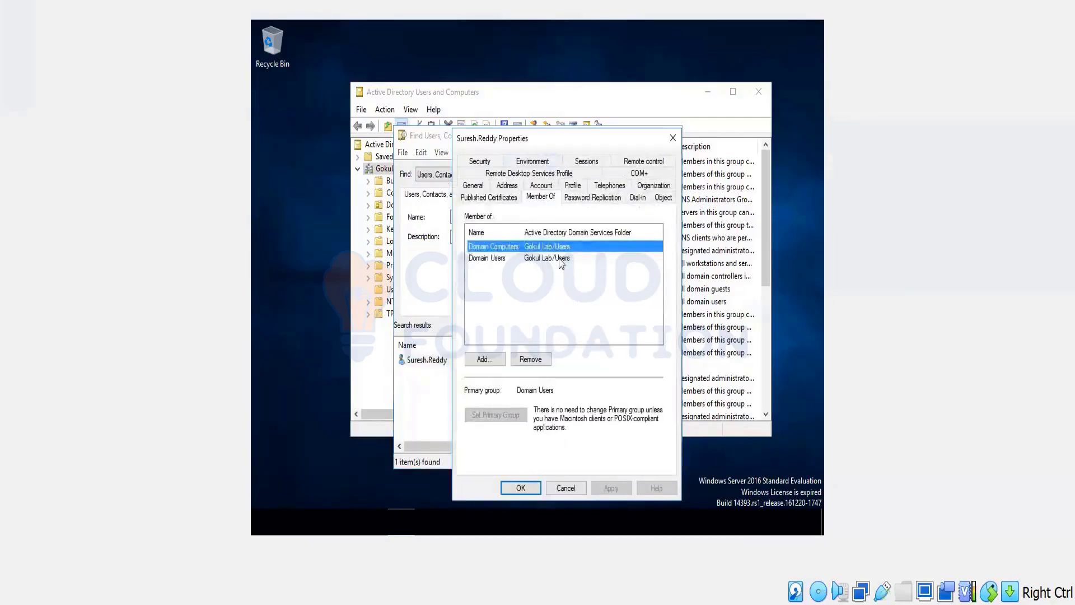
left_click(565, 487)
right_click(440, 368)
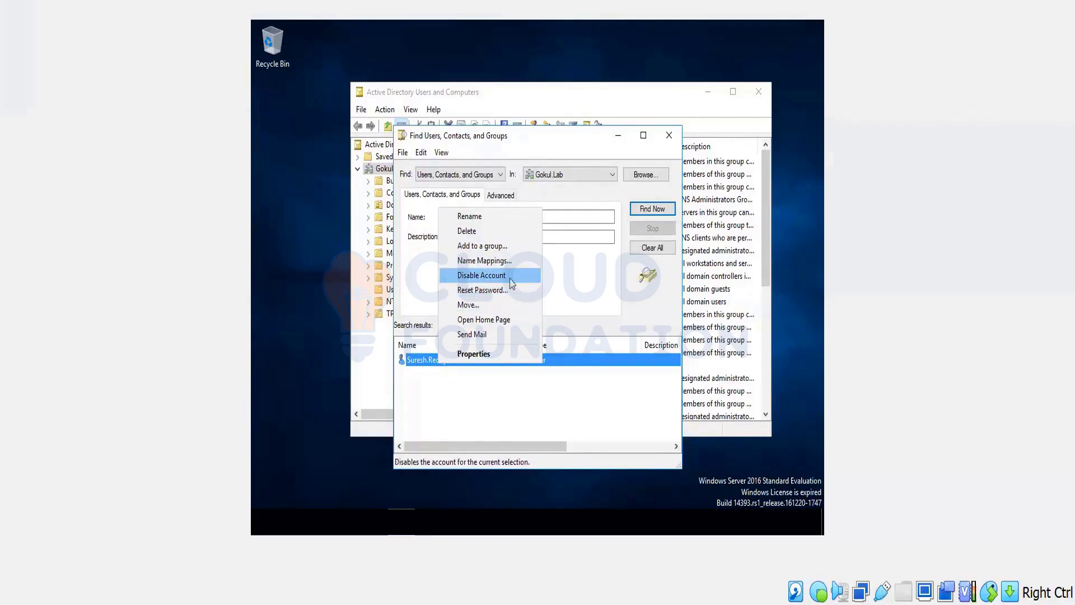
left_click(656, 209)
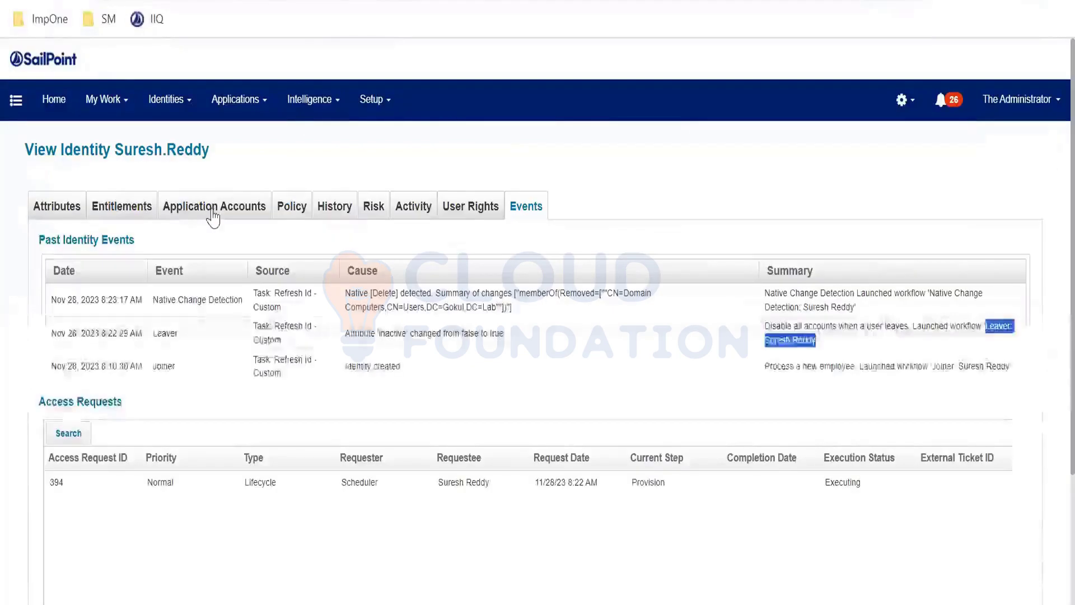
Switch back to SailPoint and open the identity's application accounts.
left_click(212, 207)
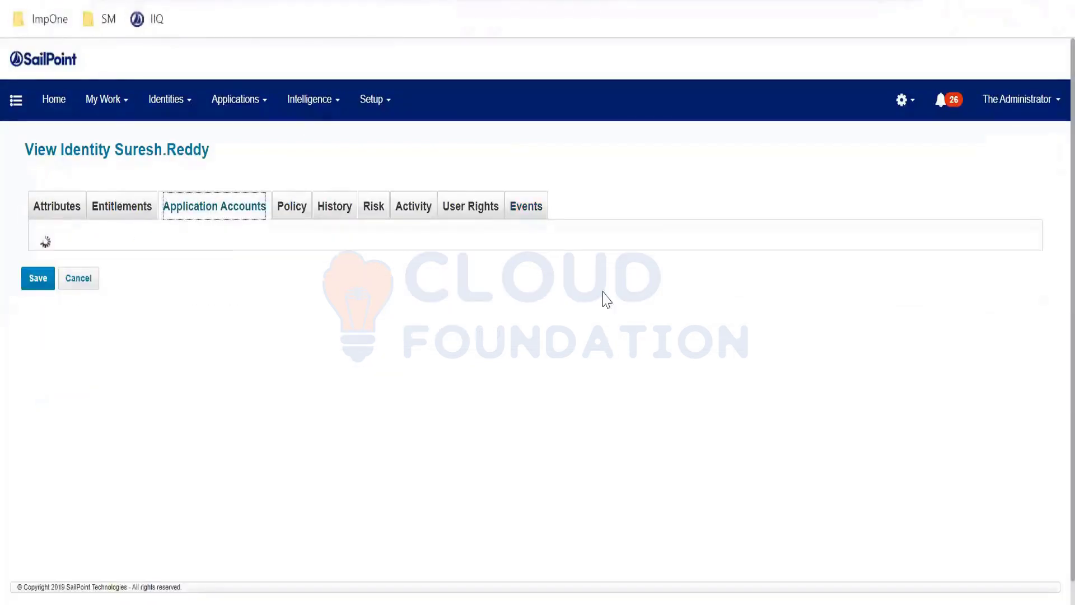